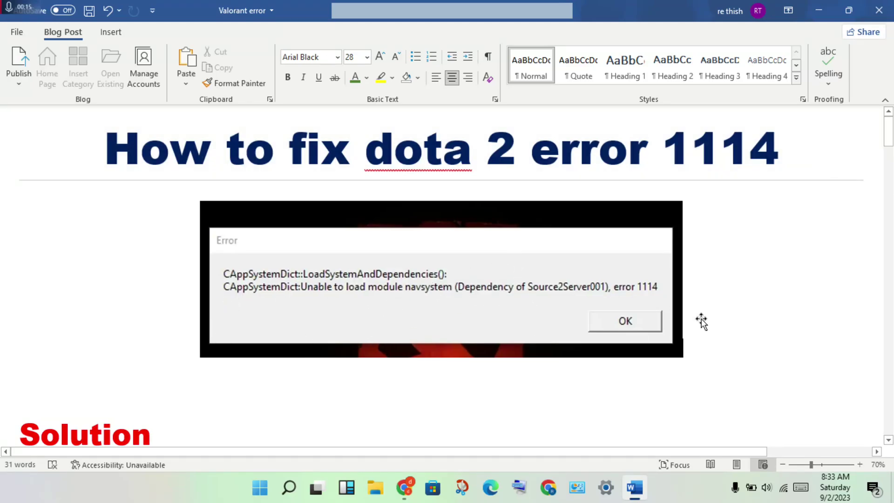
pyautogui.scroll(-2, 835, 285)
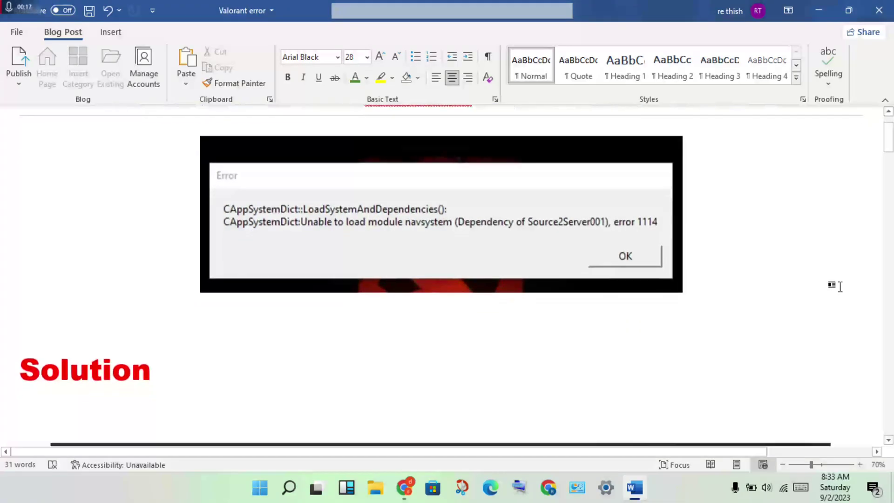
pyautogui.scroll(-3, 835, 285)
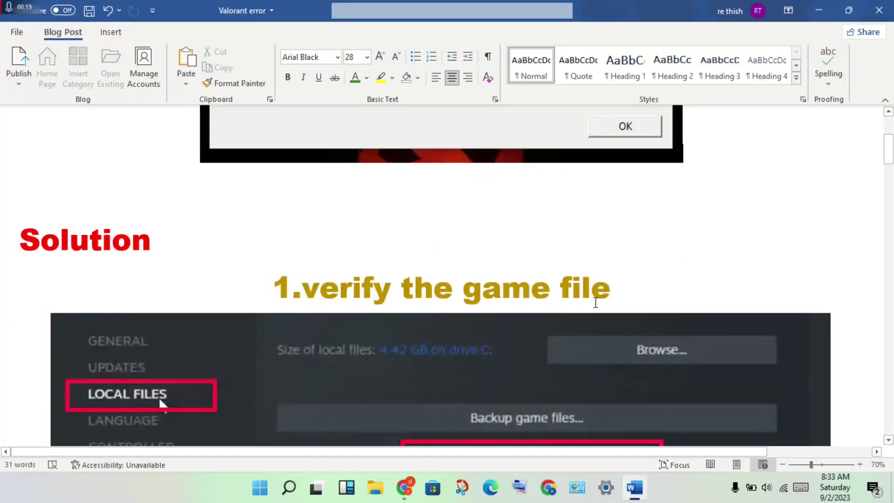
pyautogui.scroll(-3, 739, 245)
pyautogui.scroll(-4, 738, 244)
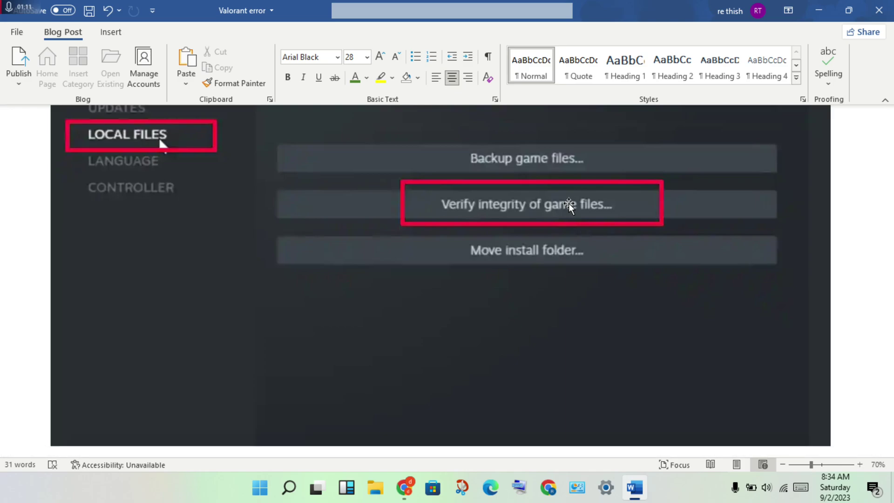
pyautogui.scroll(-2, 840, 256)
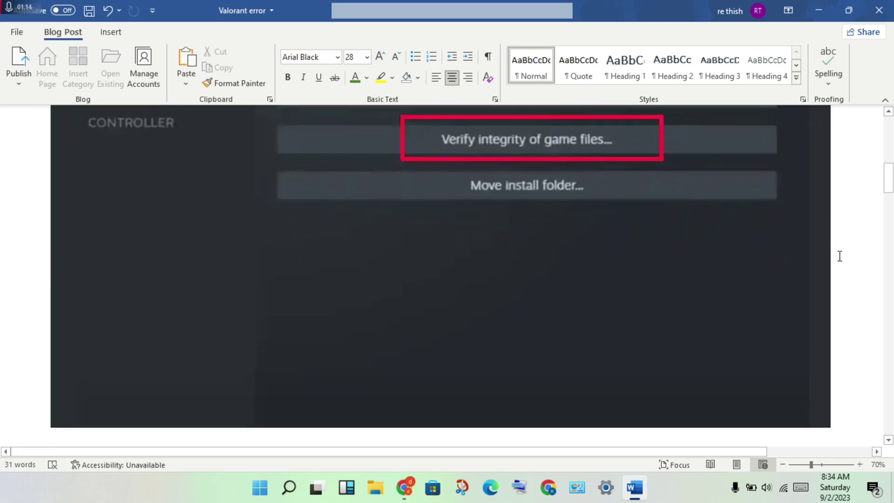
pyautogui.scroll(-2, 840, 256)
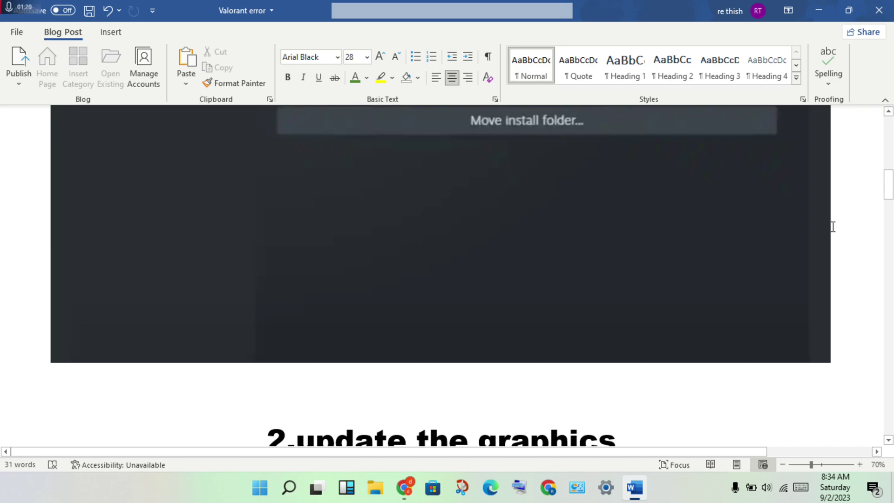
pyautogui.scroll(-4, 705, 385)
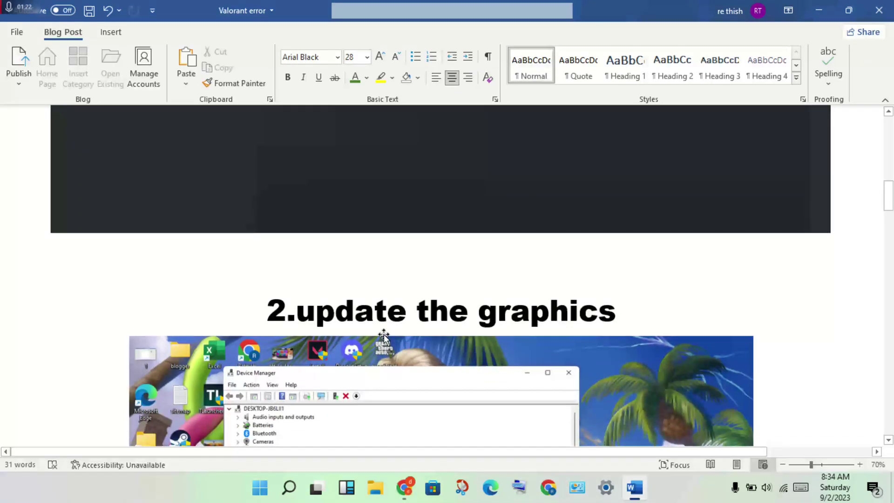
pyautogui.scroll(-2, 752, 301)
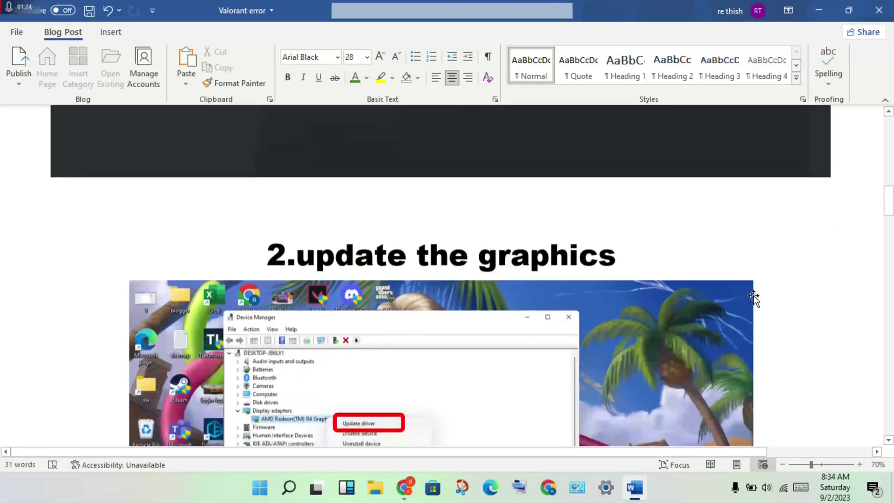
pyautogui.scroll(-4, 753, 297)
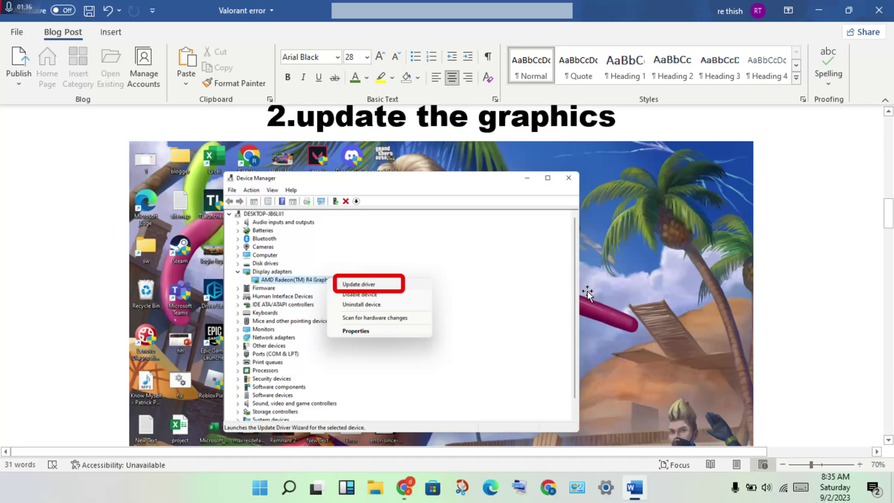
pyautogui.scroll(-2, 647, 273)
pyautogui.scroll(-10, 648, 273)
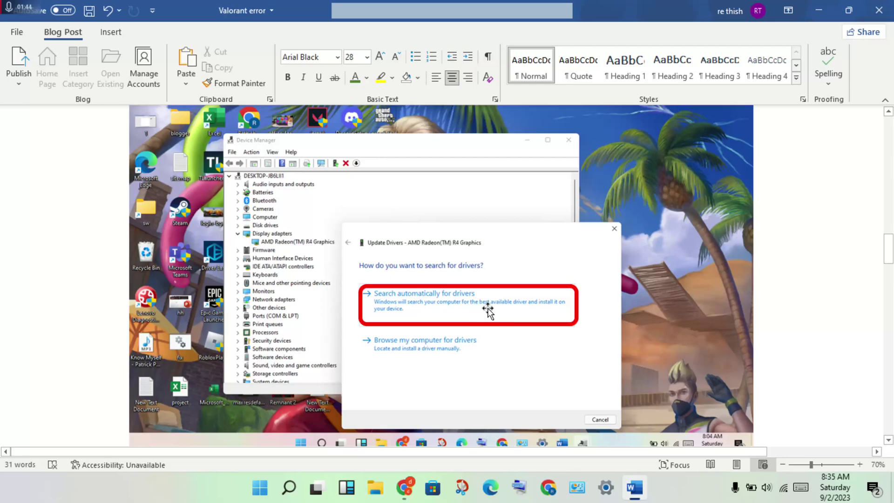
pyautogui.scroll(-3, 834, 306)
pyautogui.scroll(-4, 833, 305)
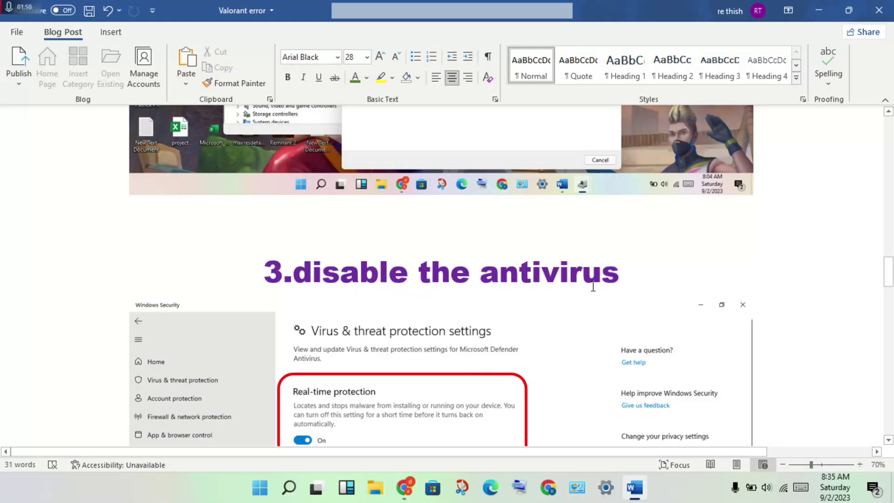
pyautogui.scroll(-3, 802, 267)
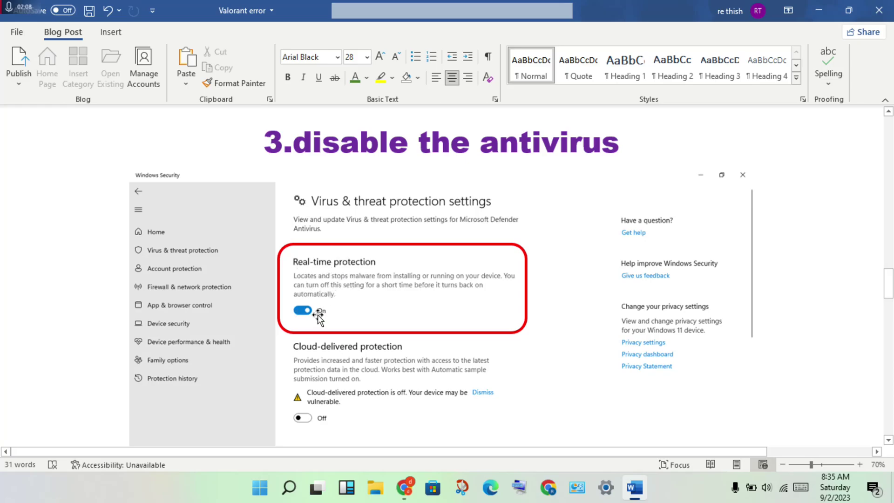
pyautogui.scroll(-1, 578, 305)
pyautogui.scroll(-3, 579, 305)
pyautogui.scroll(-3, 579, 305)
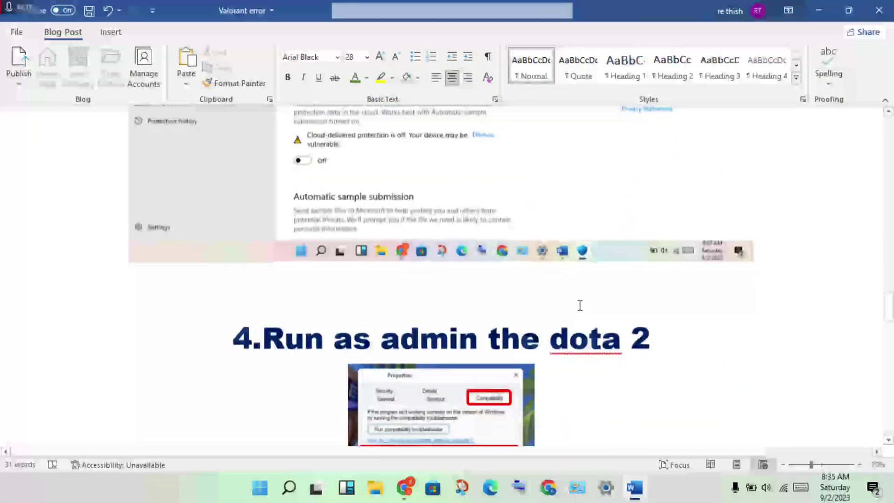
pyautogui.scroll(-2, 579, 305)
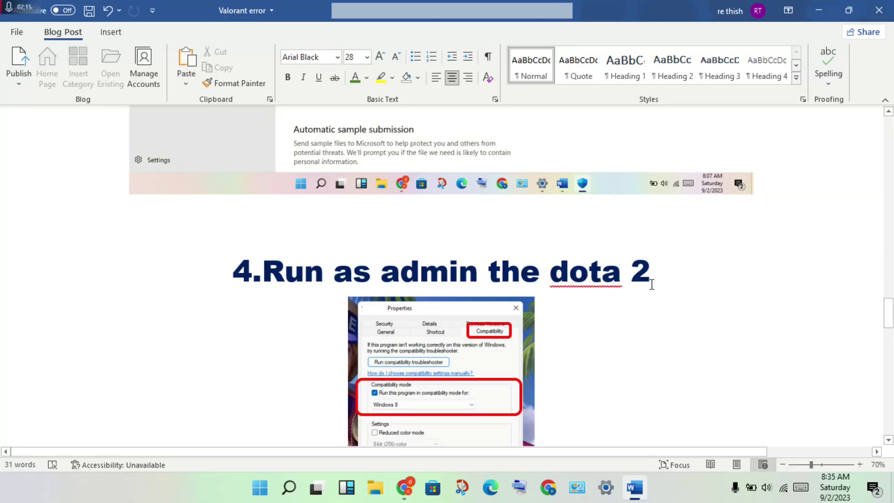
pyautogui.scroll(-2, 650, 282)
pyautogui.scroll(-2, 652, 283)
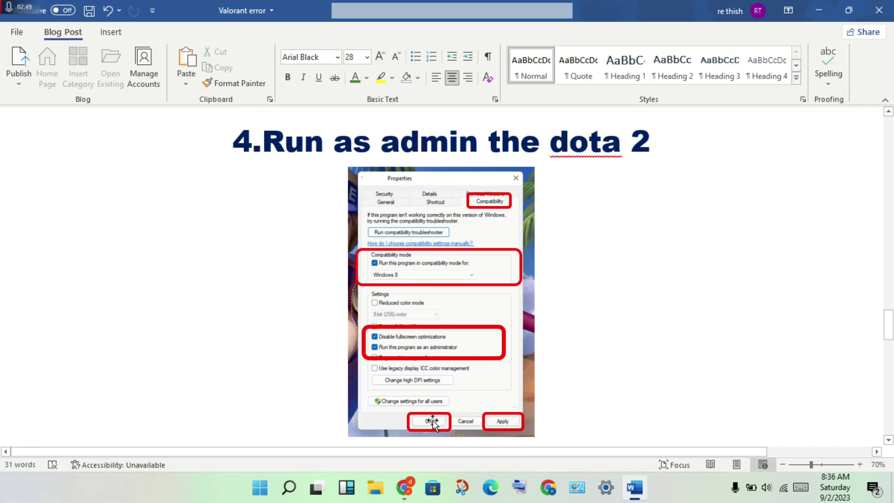
pyautogui.scroll(-5, 645, 278)
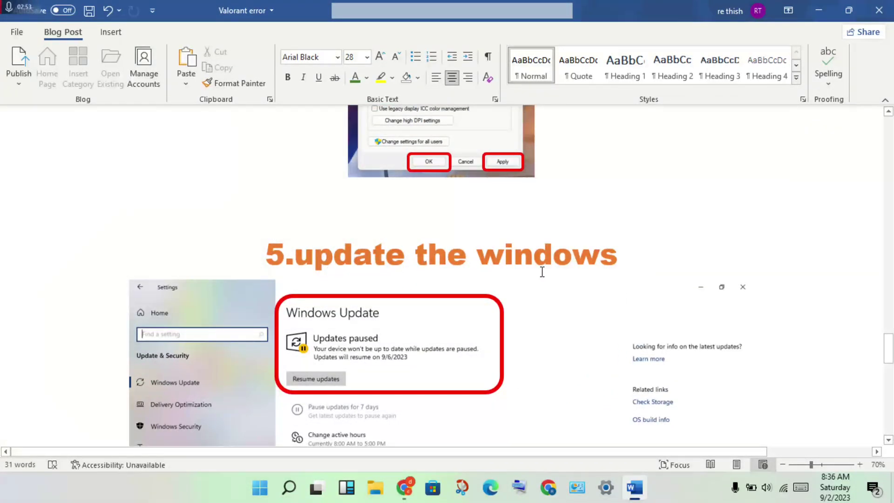
pyautogui.scroll(-3, 740, 231)
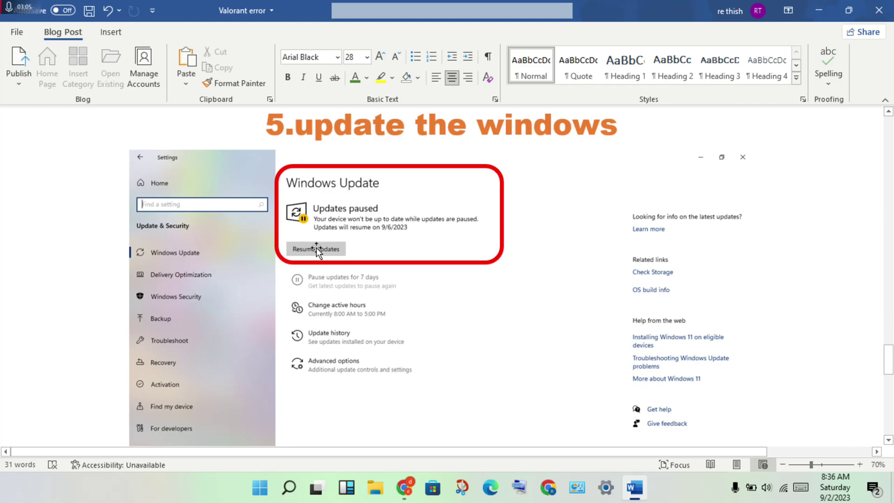
pyautogui.scroll(-2, 788, 242)
pyautogui.scroll(-4, 788, 242)
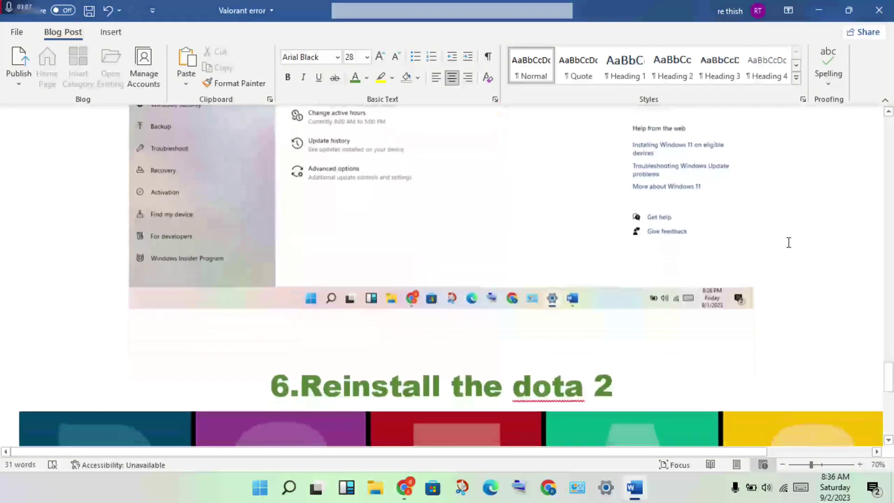
pyautogui.scroll(-2, 788, 242)
pyautogui.scroll(-2, 788, 242)
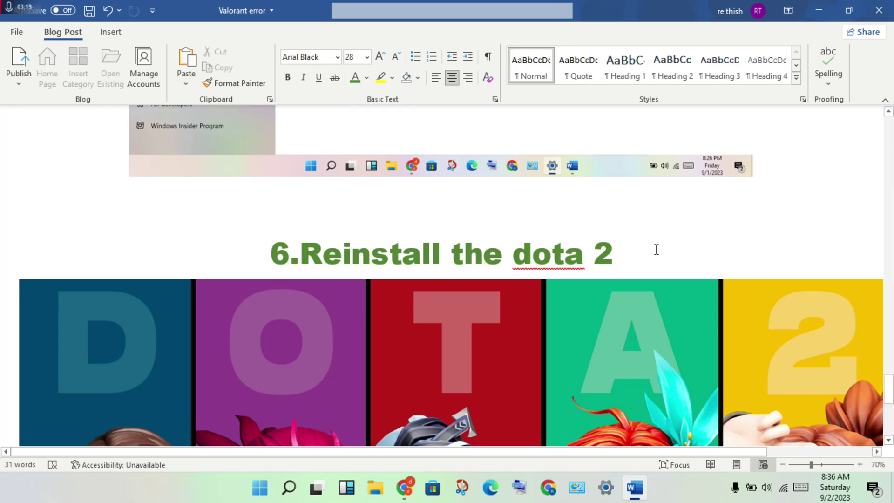
pyautogui.scroll(-5, 669, 238)
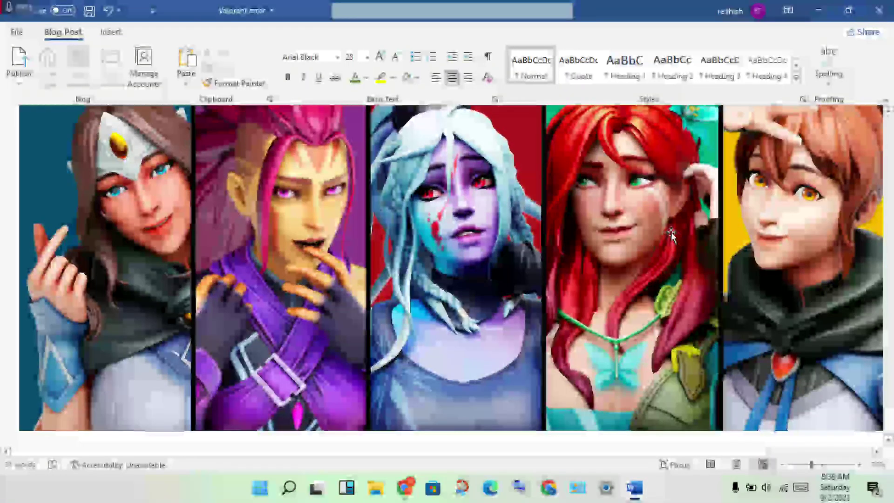